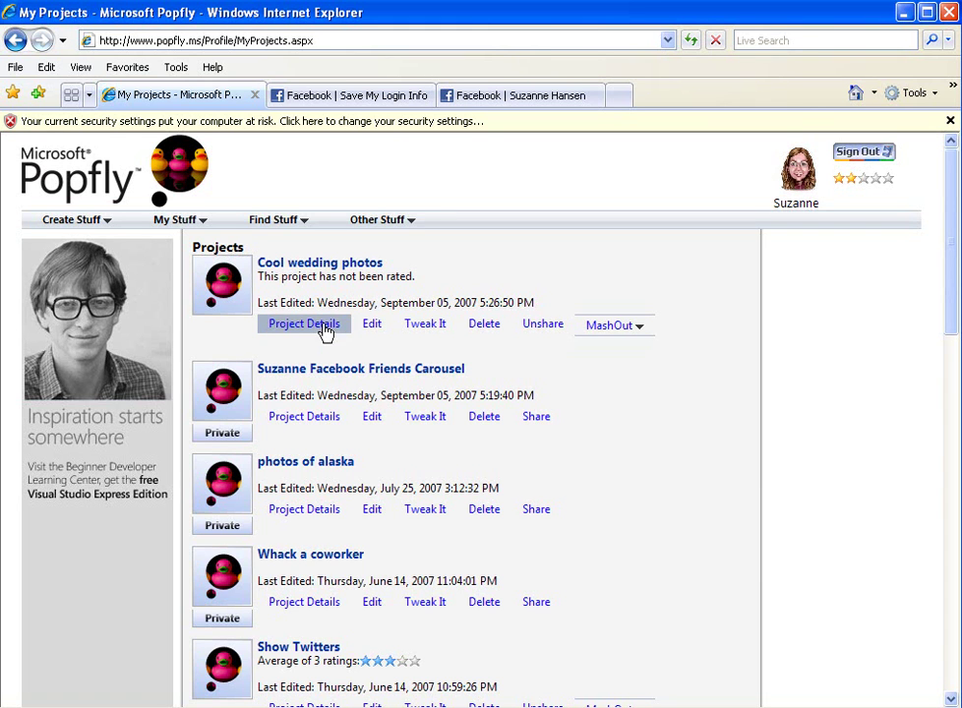
Open the Project Details page for the Cool wedding photos mashup
{"action": "left_click", "coordinate": [324, 333]}
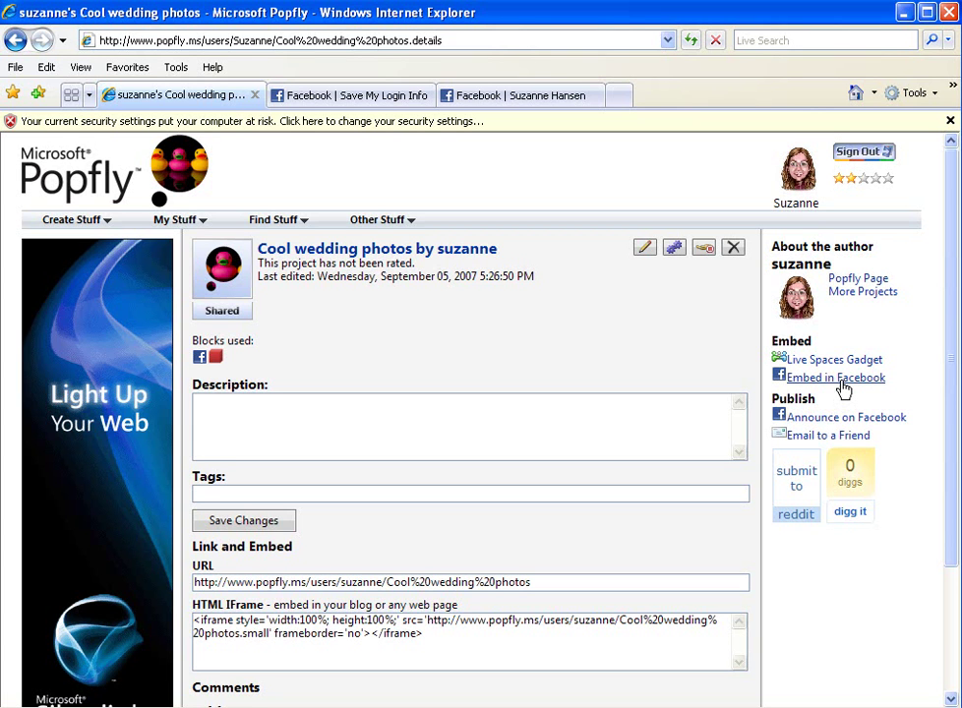
Start embedding Cool wedding photos in Facebook and approve adding the Popfly Mashups application
{"action": "left_click", "coordinate": [841, 382]}
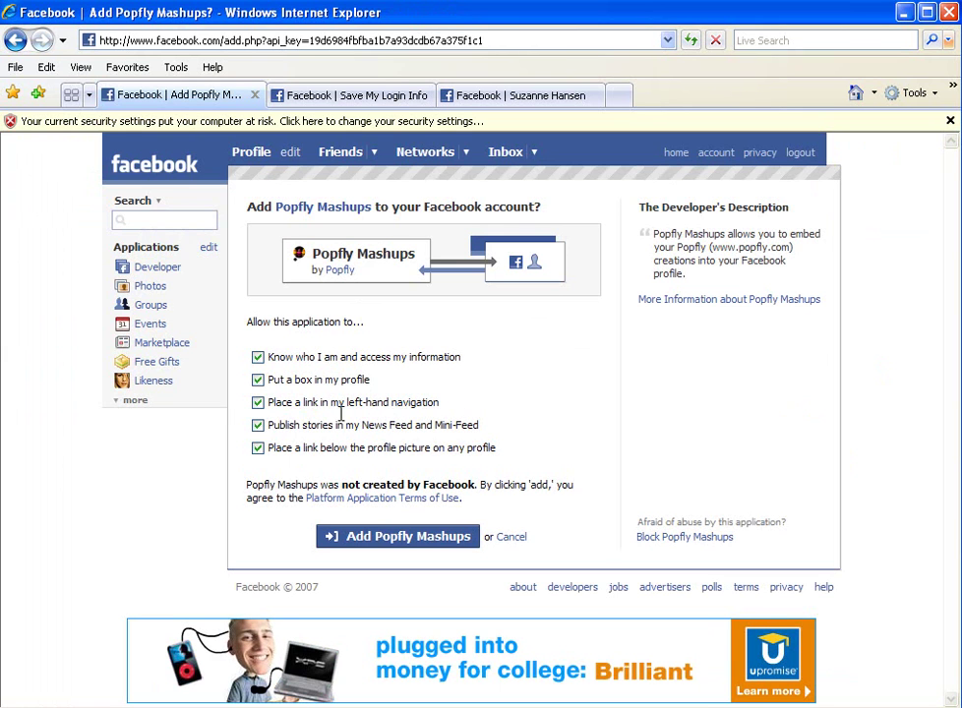
{"action": "left_click", "coordinate": [398, 537]}
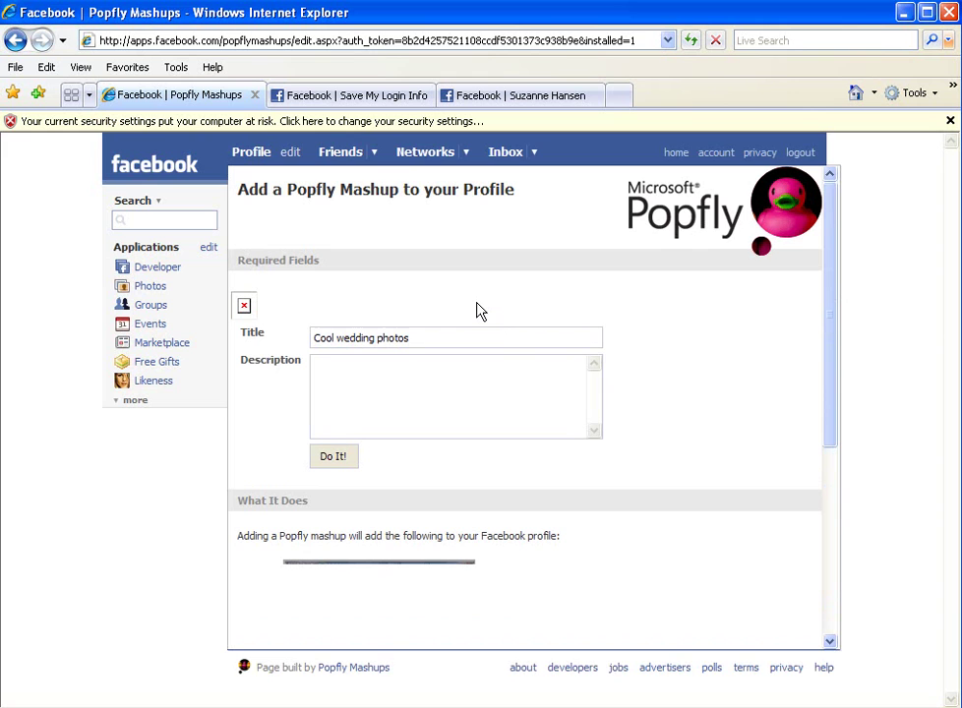
Add the mashup to the profile with the description 'A cool carousel that displays some of a my wedding photos.'
{"action": "left_click", "coordinate": [335, 375]}
{"action": "key", "text": "Tab"}
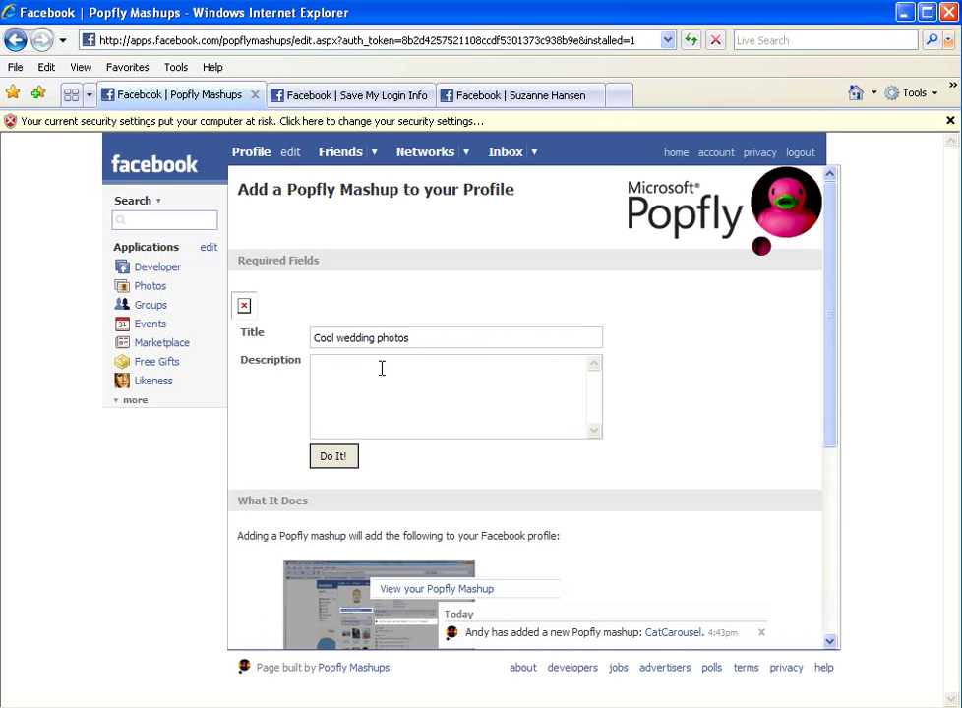
{"action": "type", "text": "A cool carousel that displays some of a my wedding photos"}
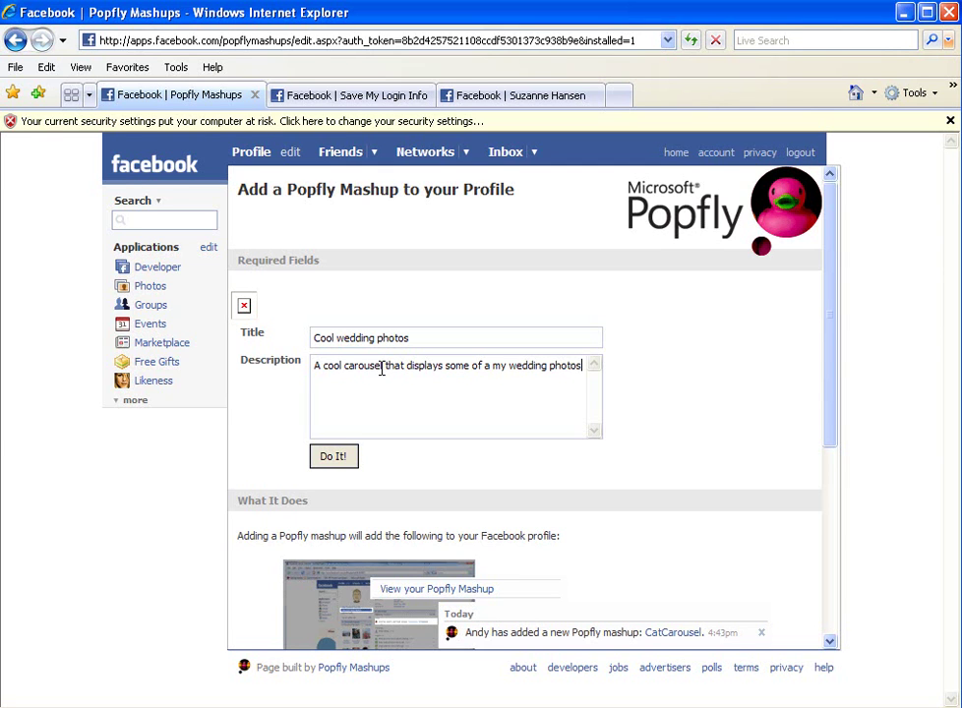
{"action": "type", "text": "."}
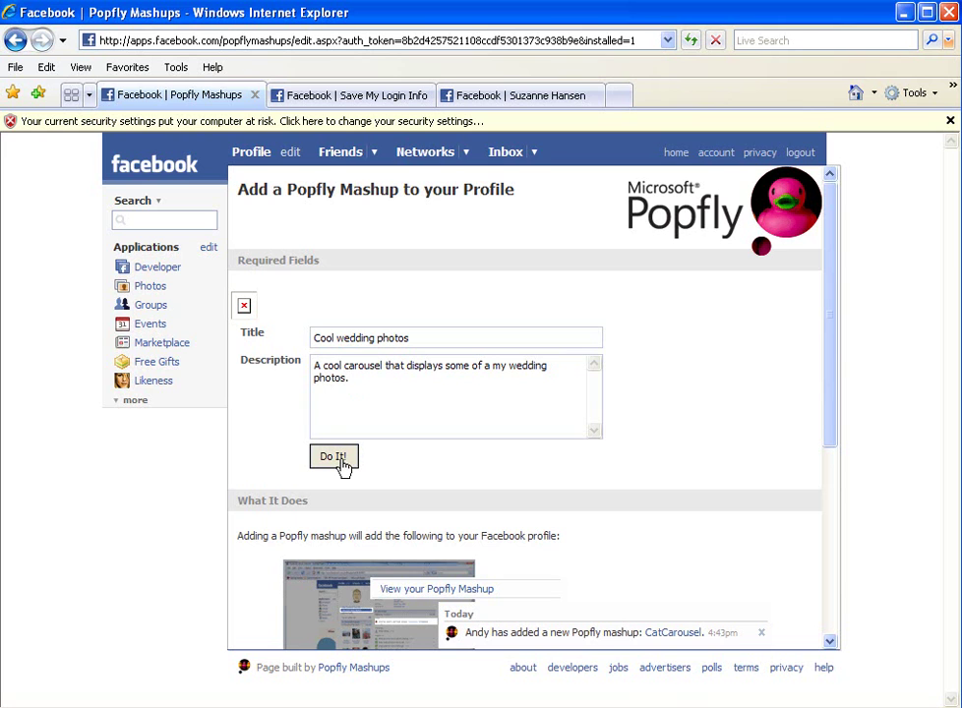
{"action": "left_click", "coordinate": [343, 468]}
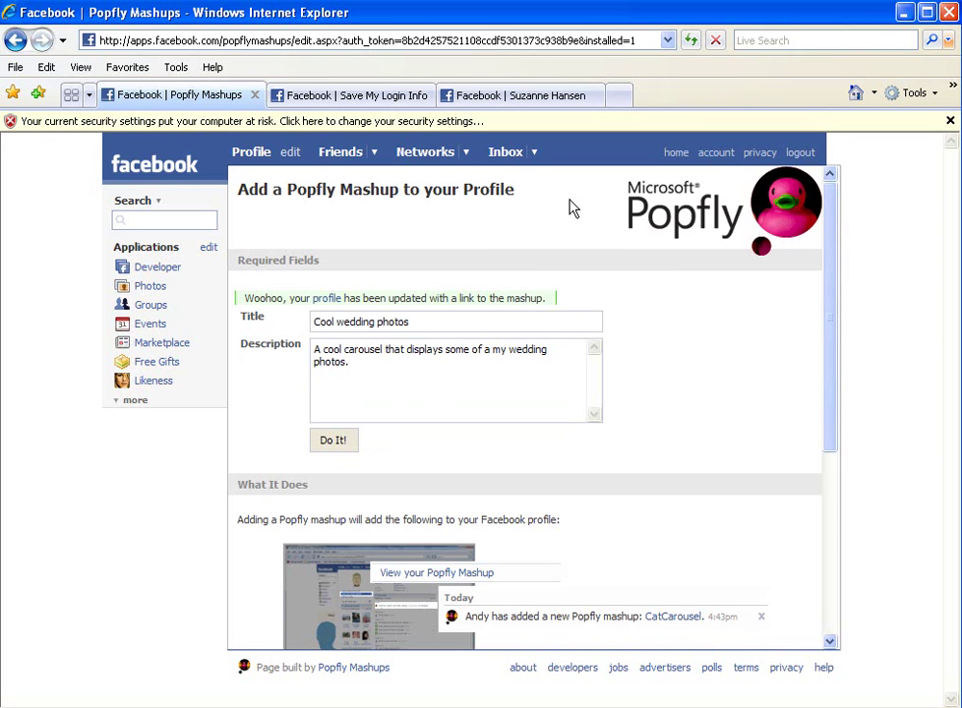
{"action": "left_click", "coordinate": [328, 301]}
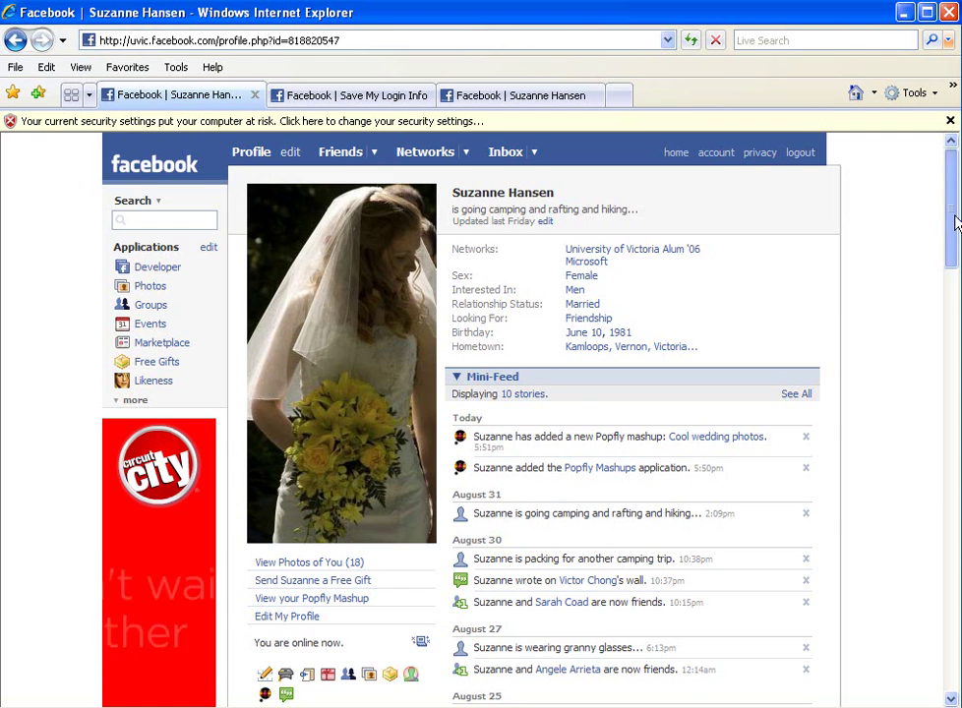
Scroll the profile and launch the embedded Popfly mashup full-page
{"action": "left_click_drag", "start_coordinate": [954, 219], "coordinate": [952, 261]}
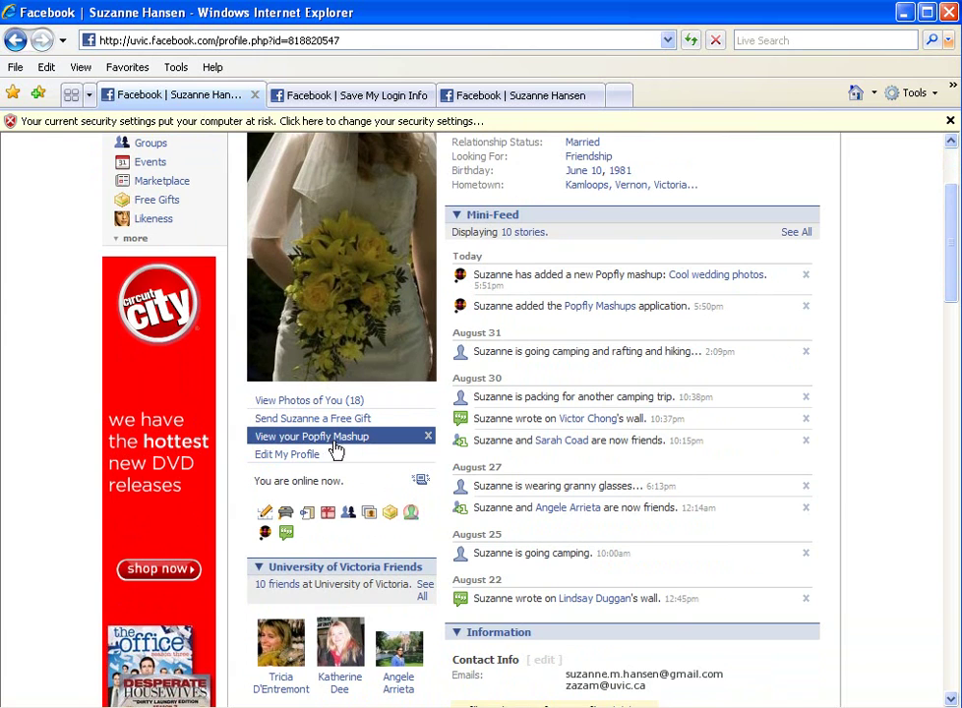
{"action": "left_click", "coordinate": [330, 445]}
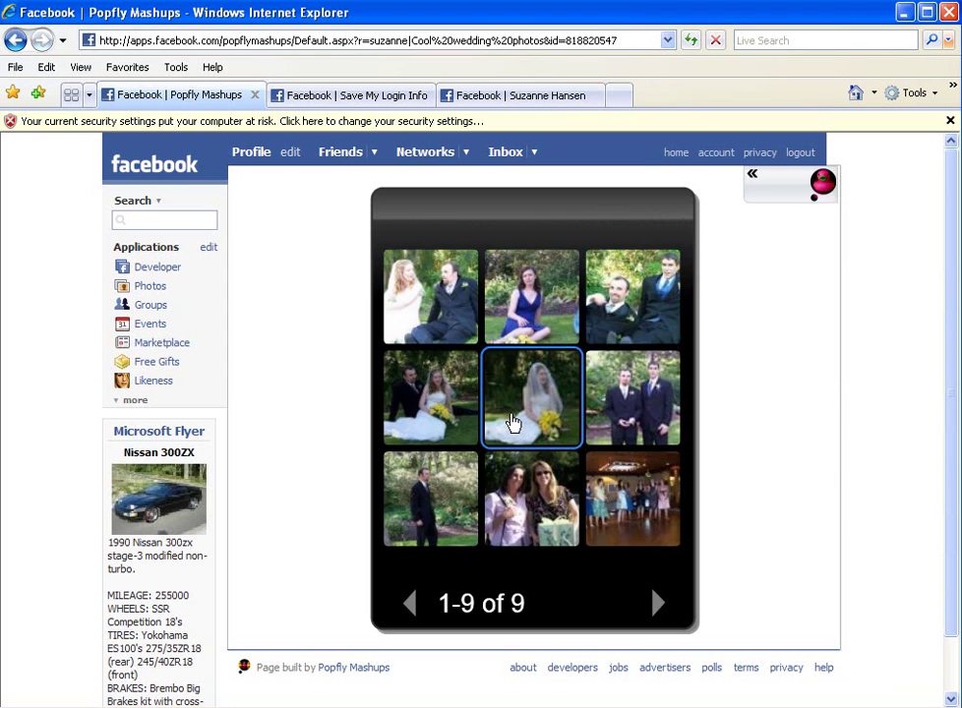
Enlarge and close the bride photo, then expand and collapse the mashup's info panel
{"action": "left_click", "coordinate": [511, 422]}
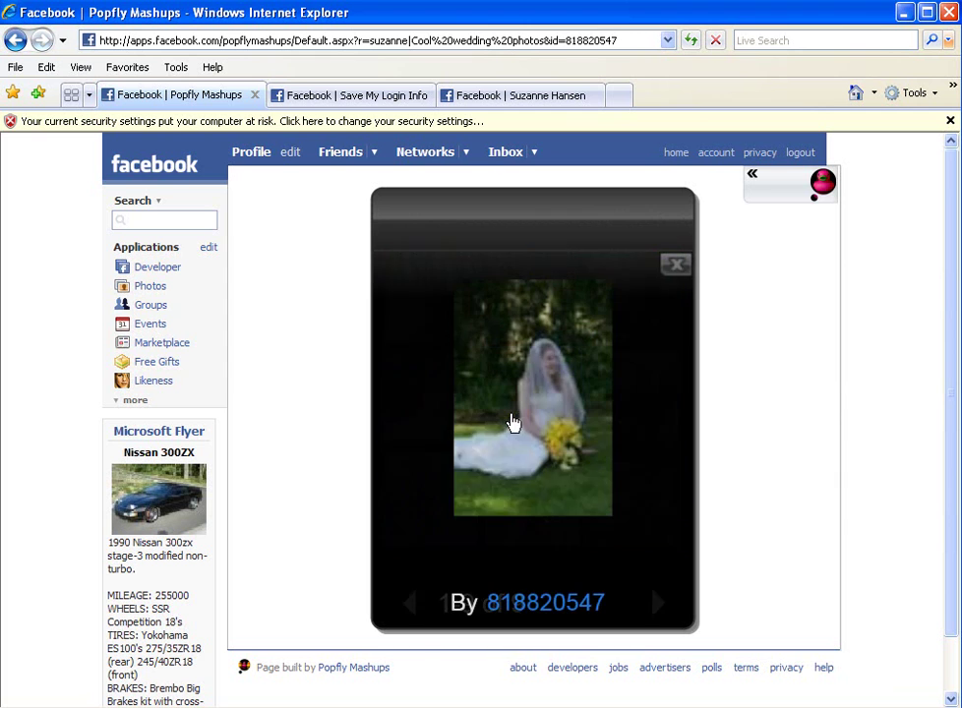
{"action": "left_click", "coordinate": [678, 269]}
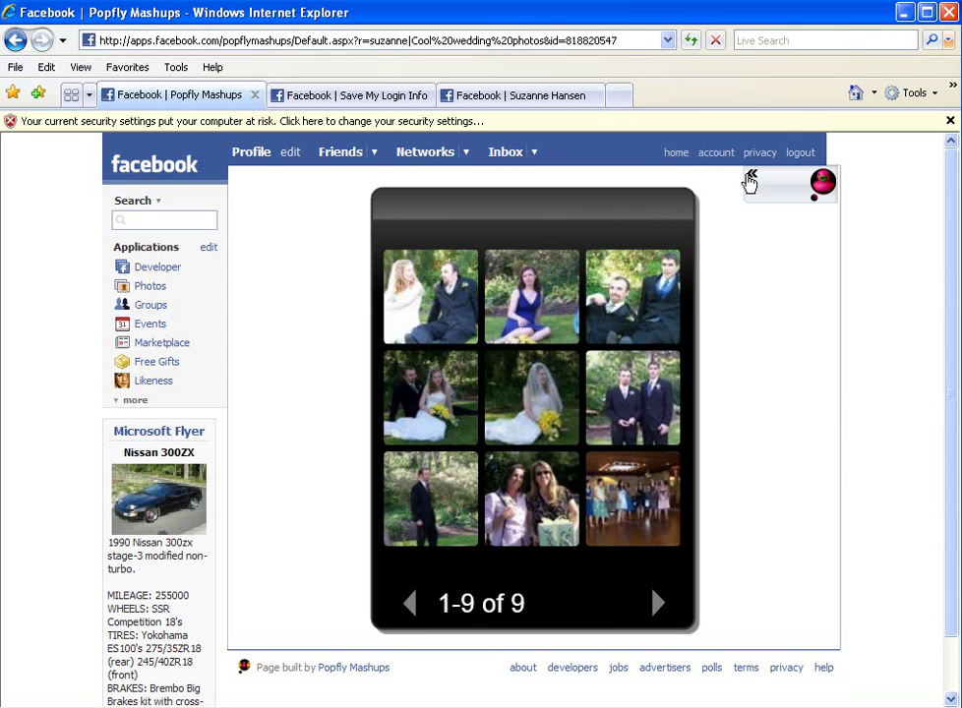
{"action": "left_click", "coordinate": [750, 180]}
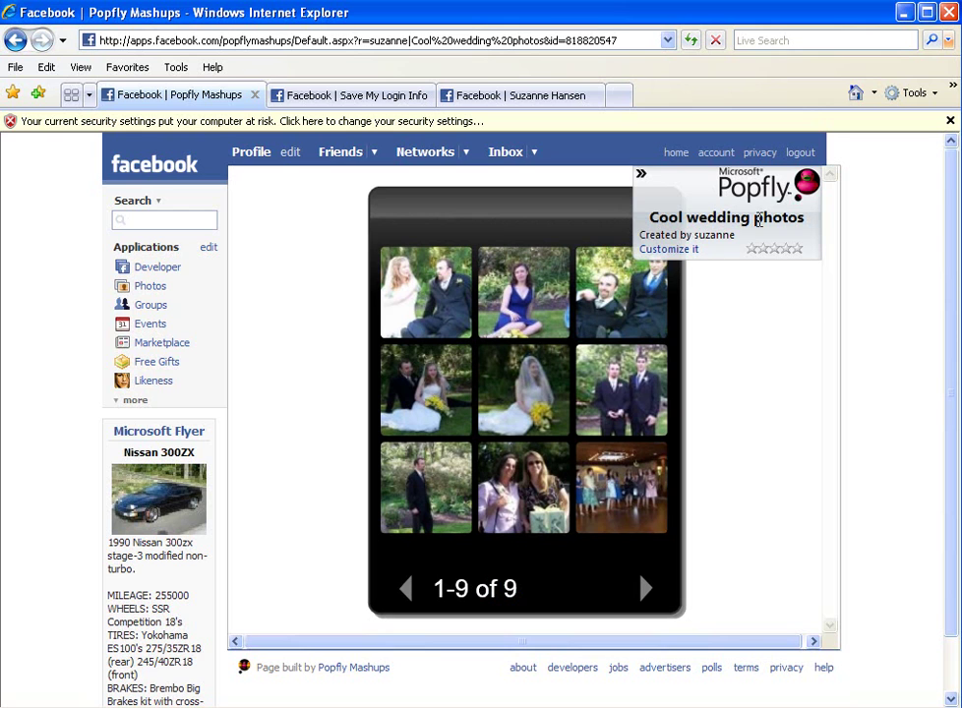
{"action": "left_click", "coordinate": [640, 173]}
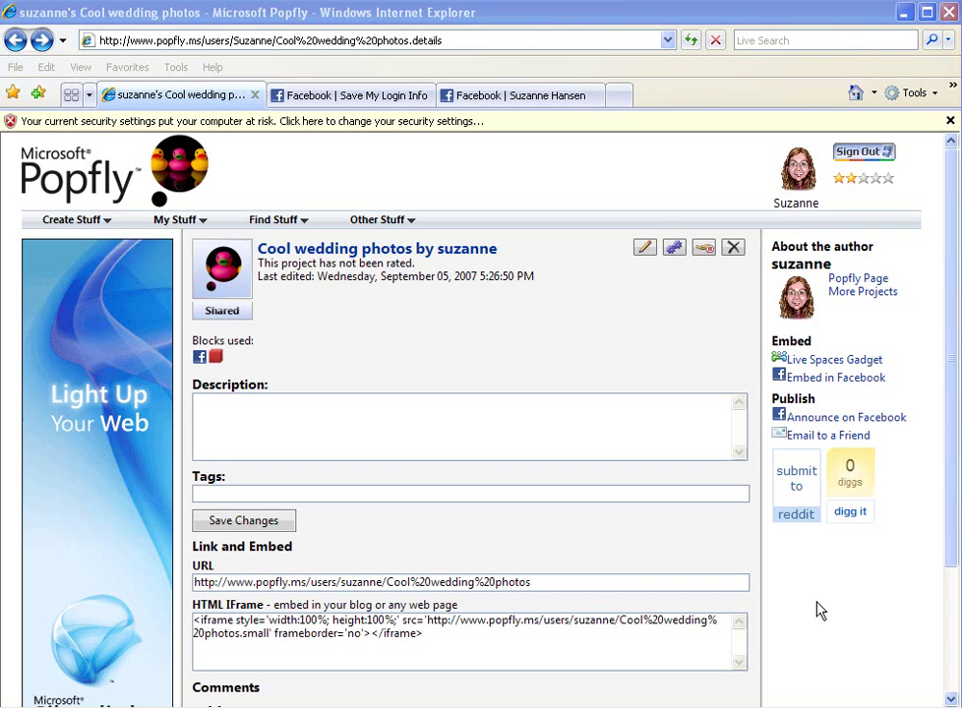
Post the mashup link to Facebook with the comment 'Come and check out Microsoft Popfly - see my cool mashup!'
{"action": "left_click", "coordinate": [870, 419]}
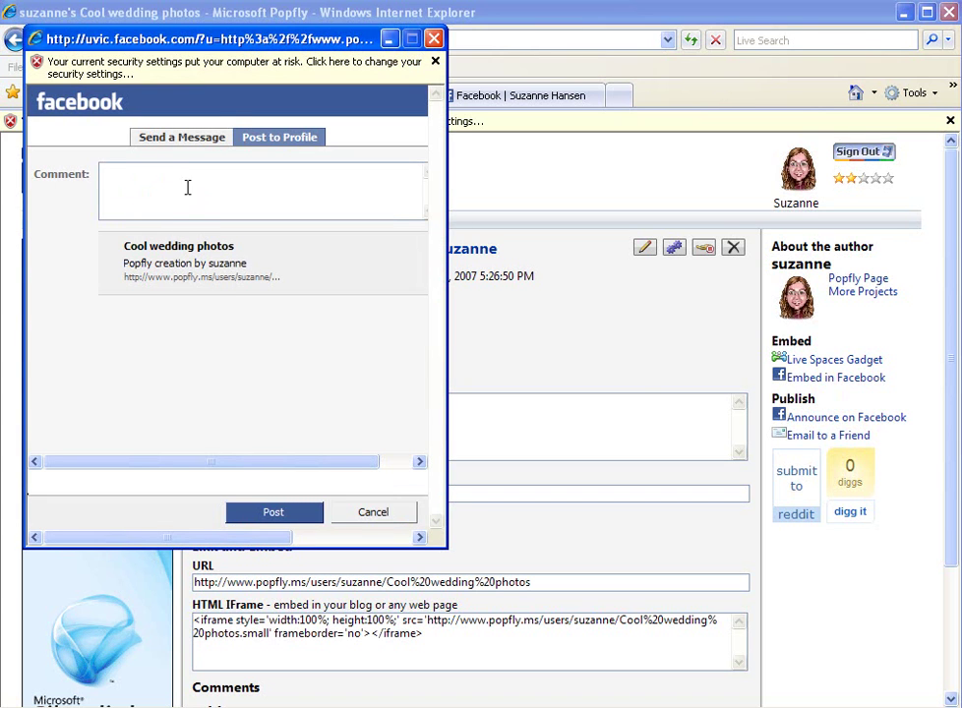
{"action": "left_click", "coordinate": [155, 174]}
{"action": "type", "text": "Come and check out Microsoft Popfly "}
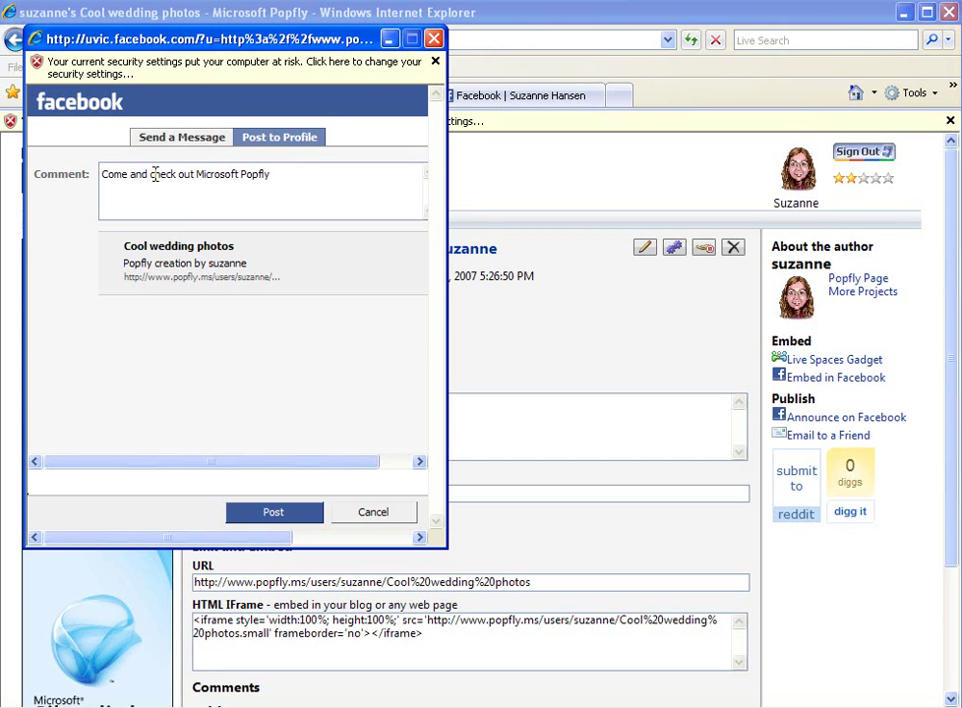
{"action": "type", "text": "- see my cool mashup!"}
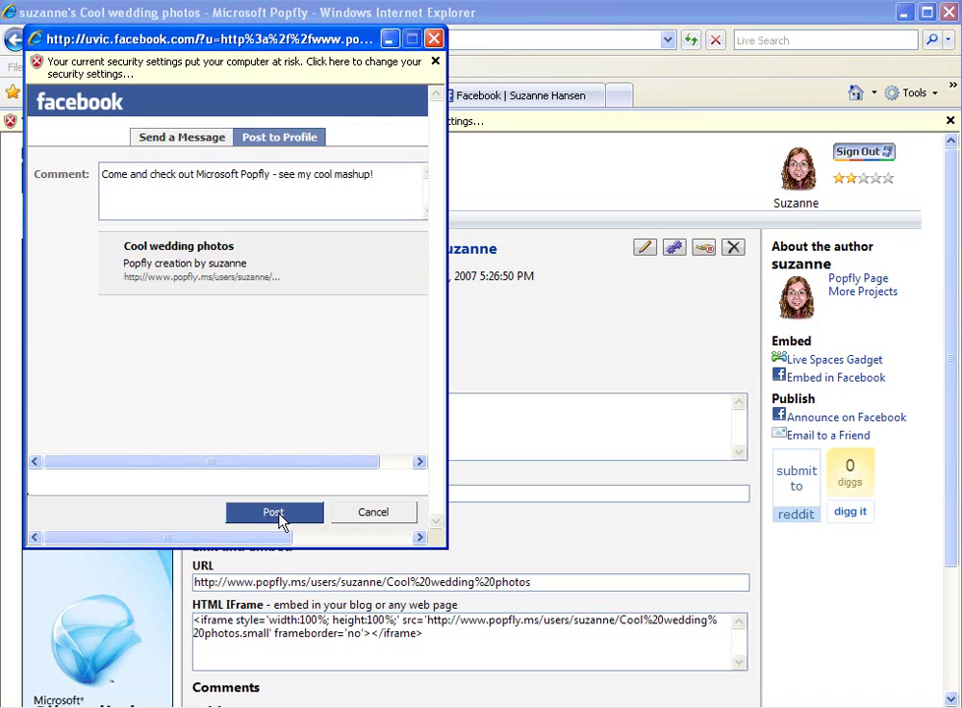
{"action": "left_click", "coordinate": [281, 519]}
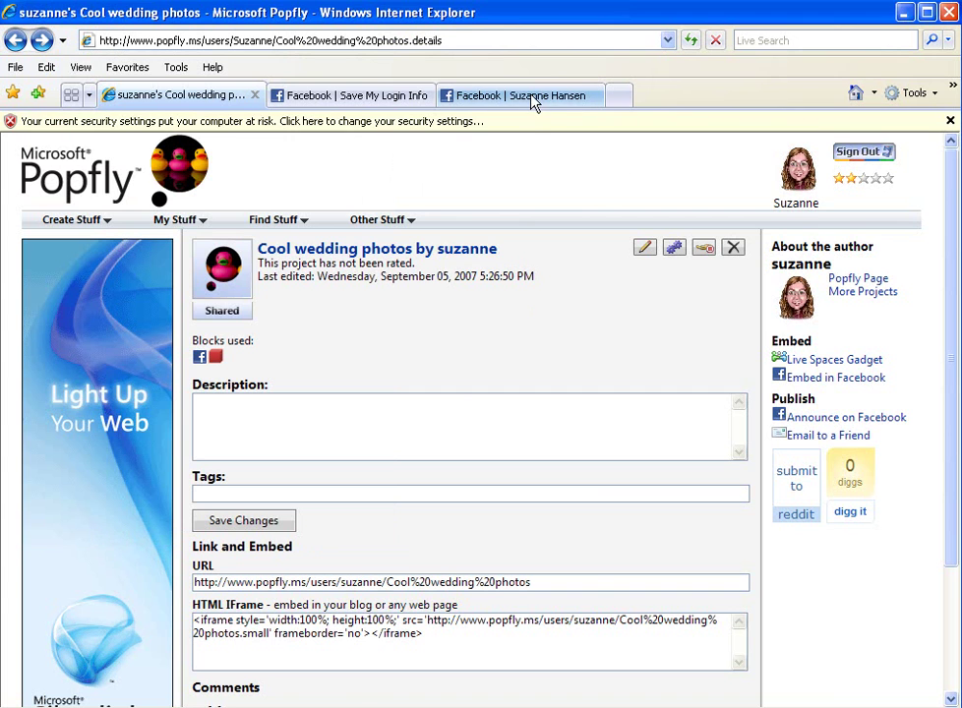
Reload the Facebook profile to see the new Cool wedding photos story in the Mini-Feed
{"action": "left_click", "coordinate": [530, 97]}
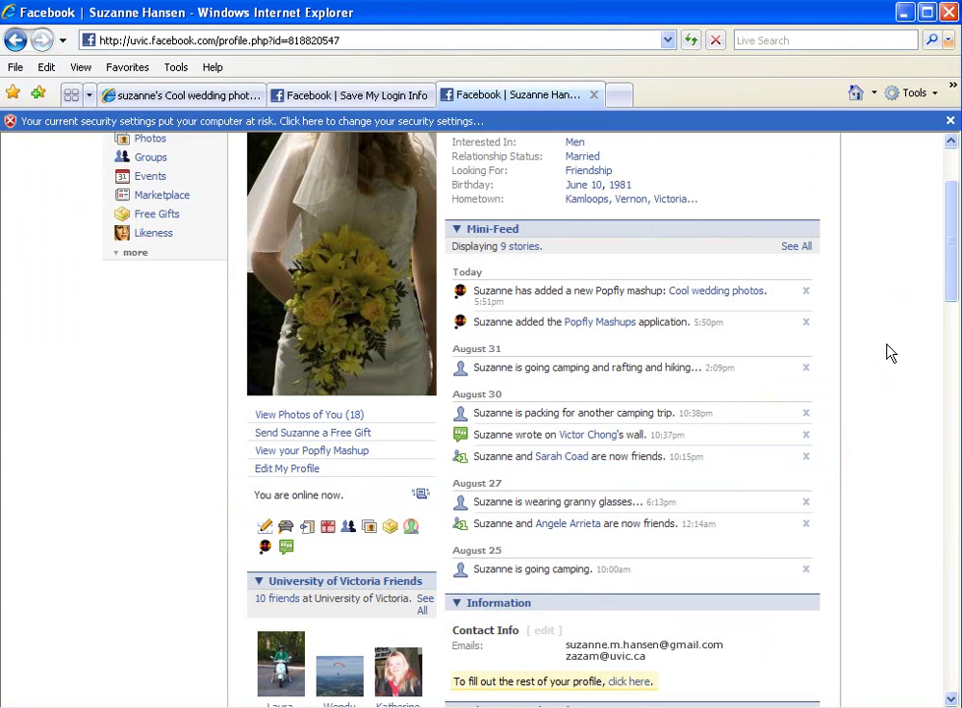
{"action": "left_click_drag", "start_coordinate": [950, 264], "coordinate": [947, 188]}
{"action": "left_click", "coordinate": [250, 155]}
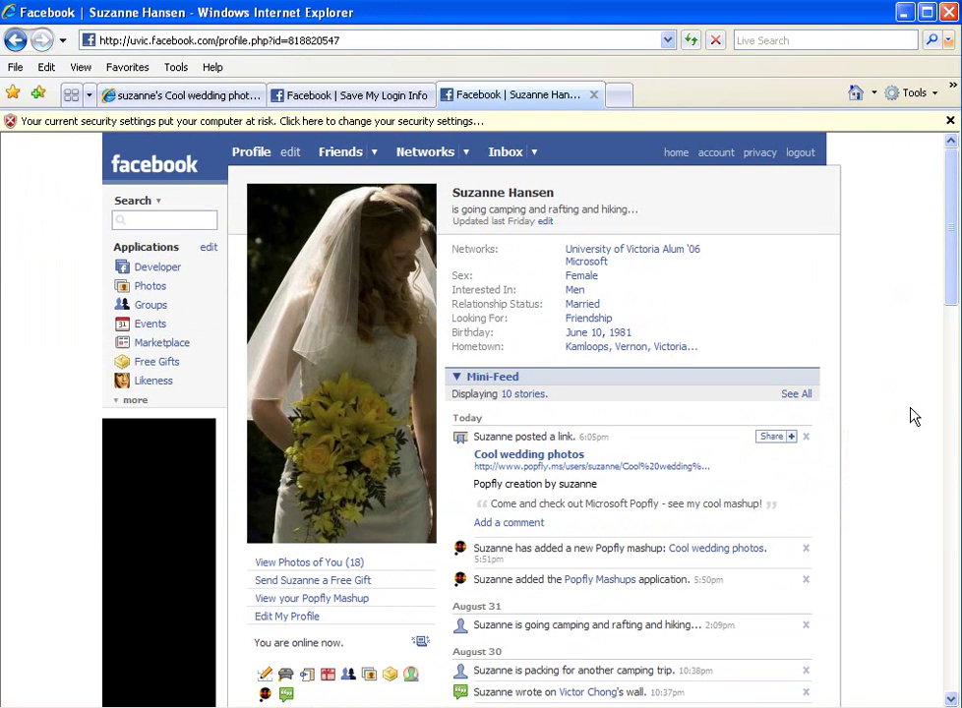